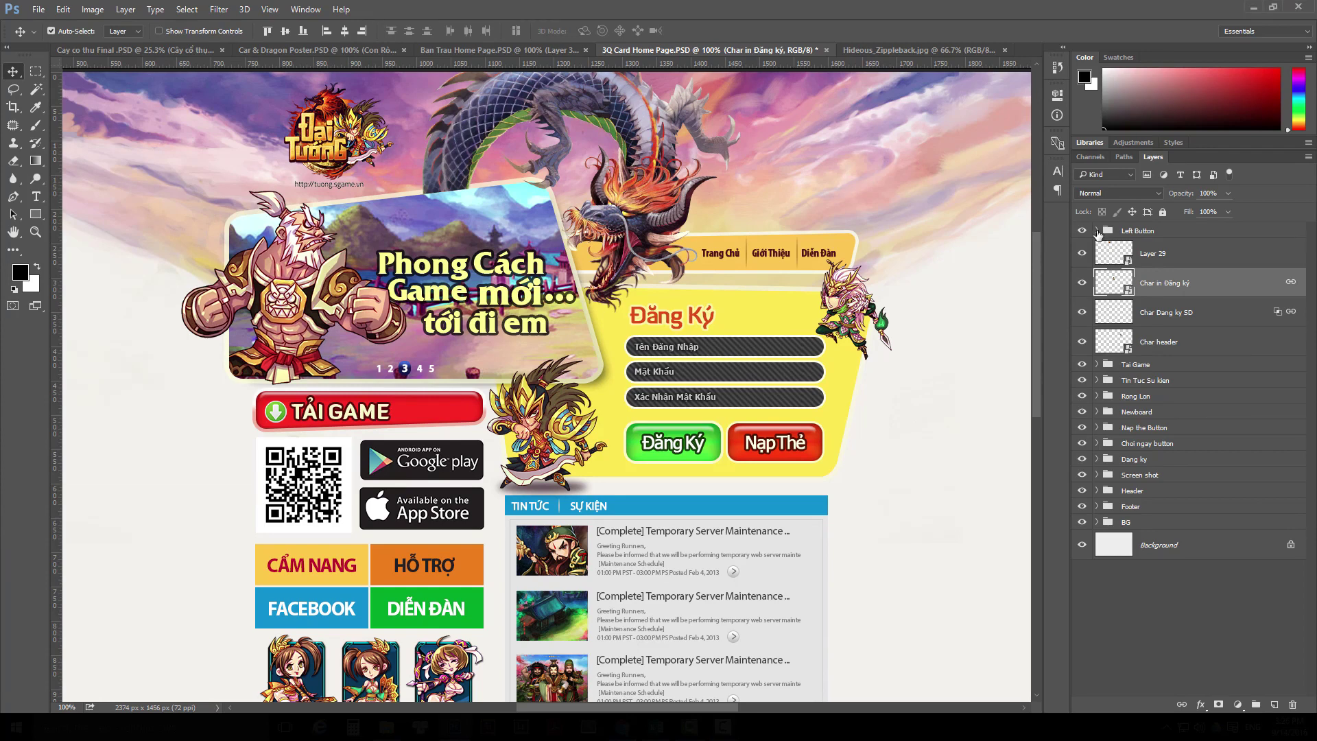
# Expand the Left Button and Tai Game groups and scroll through their layers.
pyautogui.click(1096, 232)
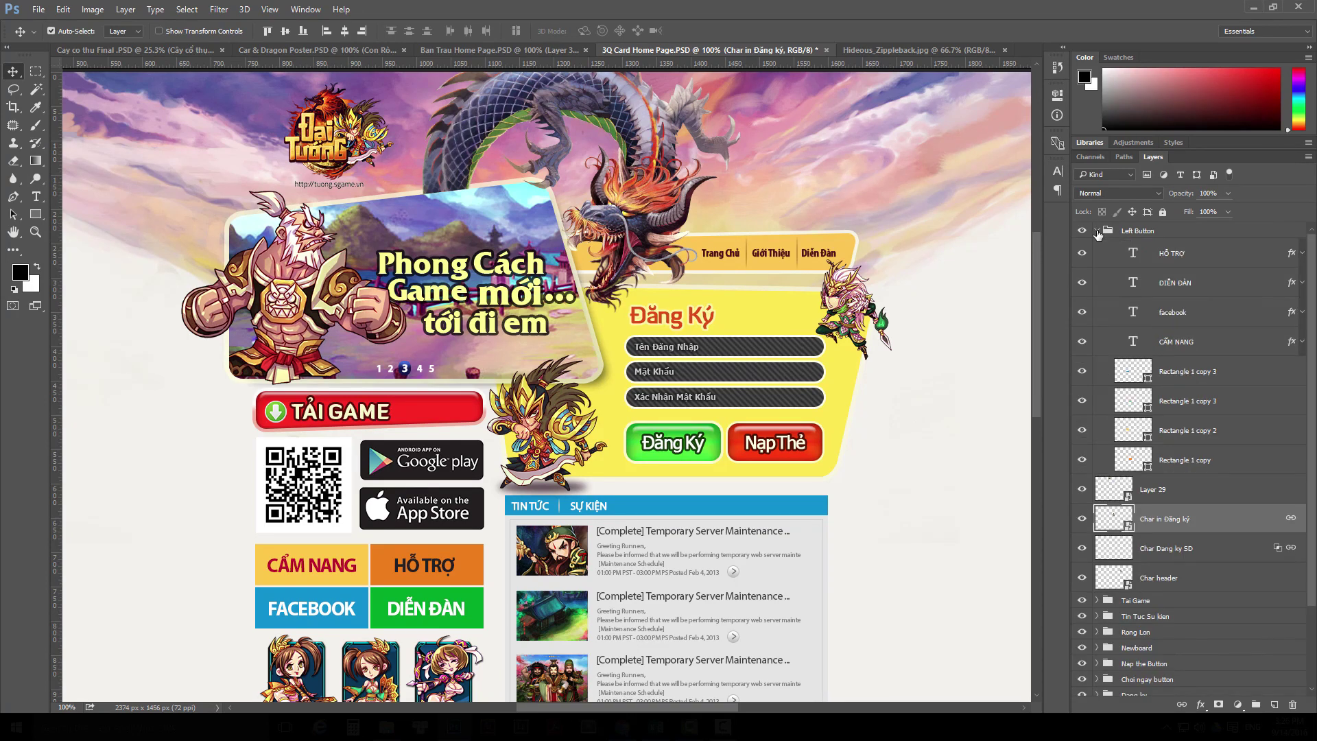
pyautogui.click(1097, 232)
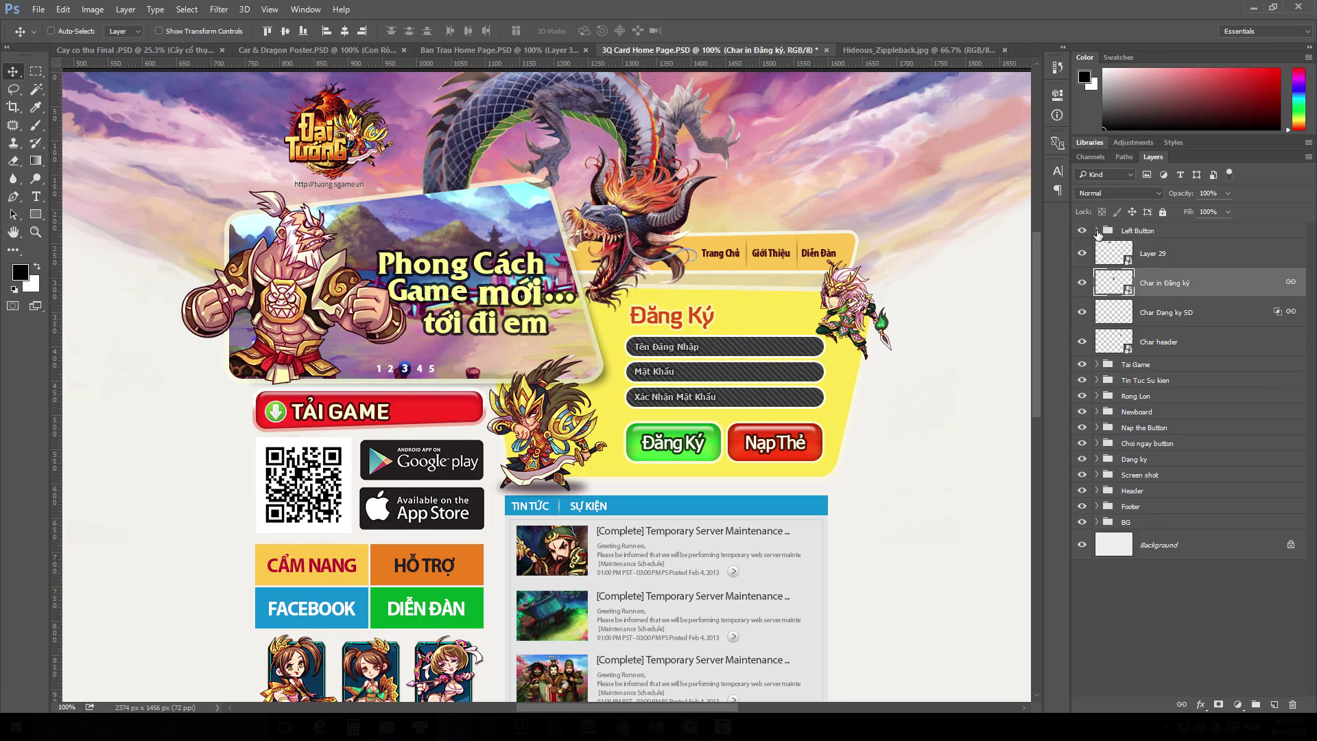
pyautogui.click(1097, 364)
pyautogui.scroll(-3, 1268, 386)
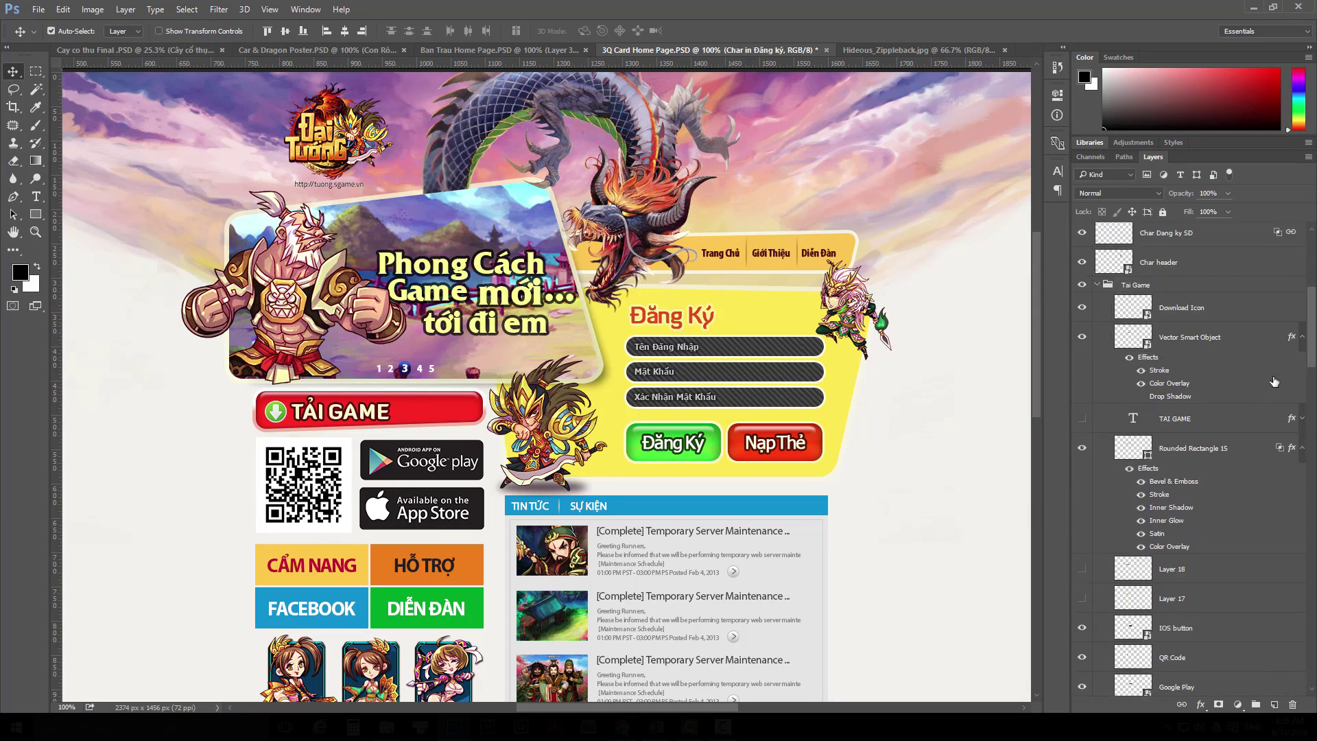
pyautogui.moveTo(1306, 355); pyautogui.dragTo(1304, 495)
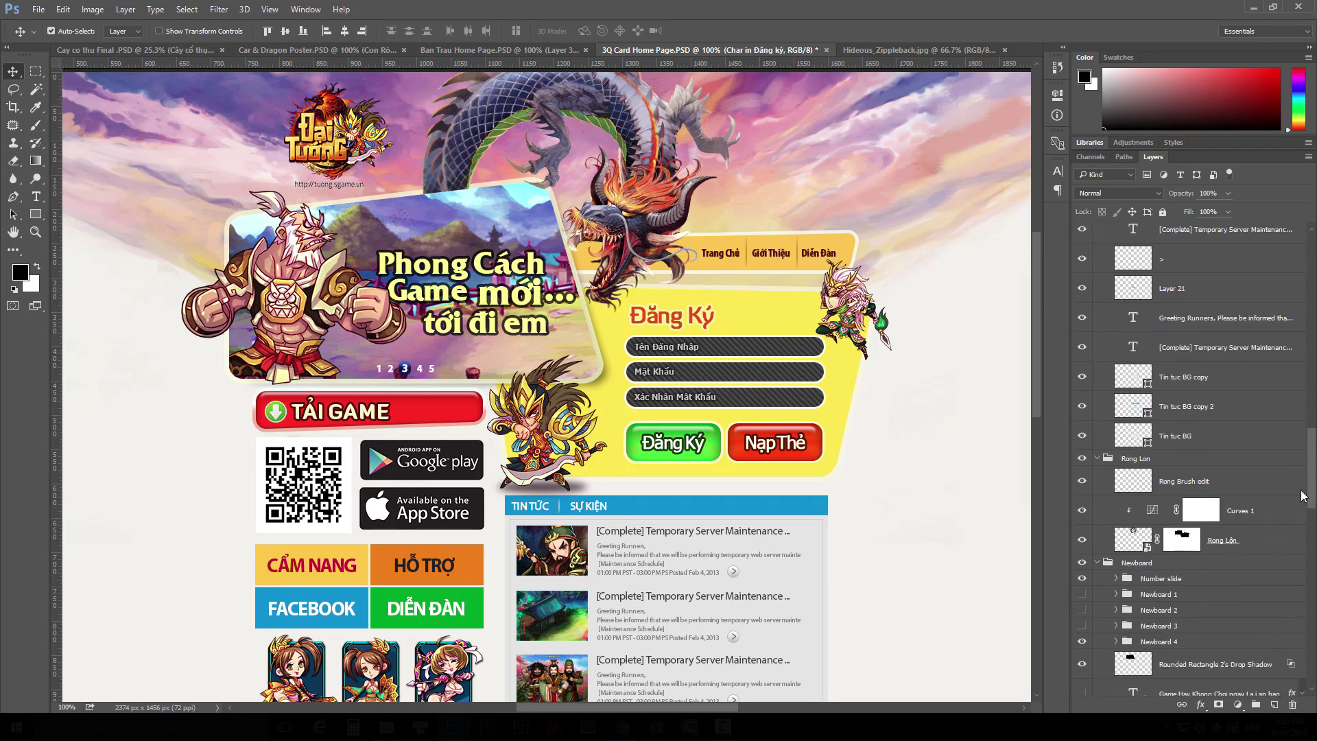
pyautogui.scroll(-3, 1302, 495)
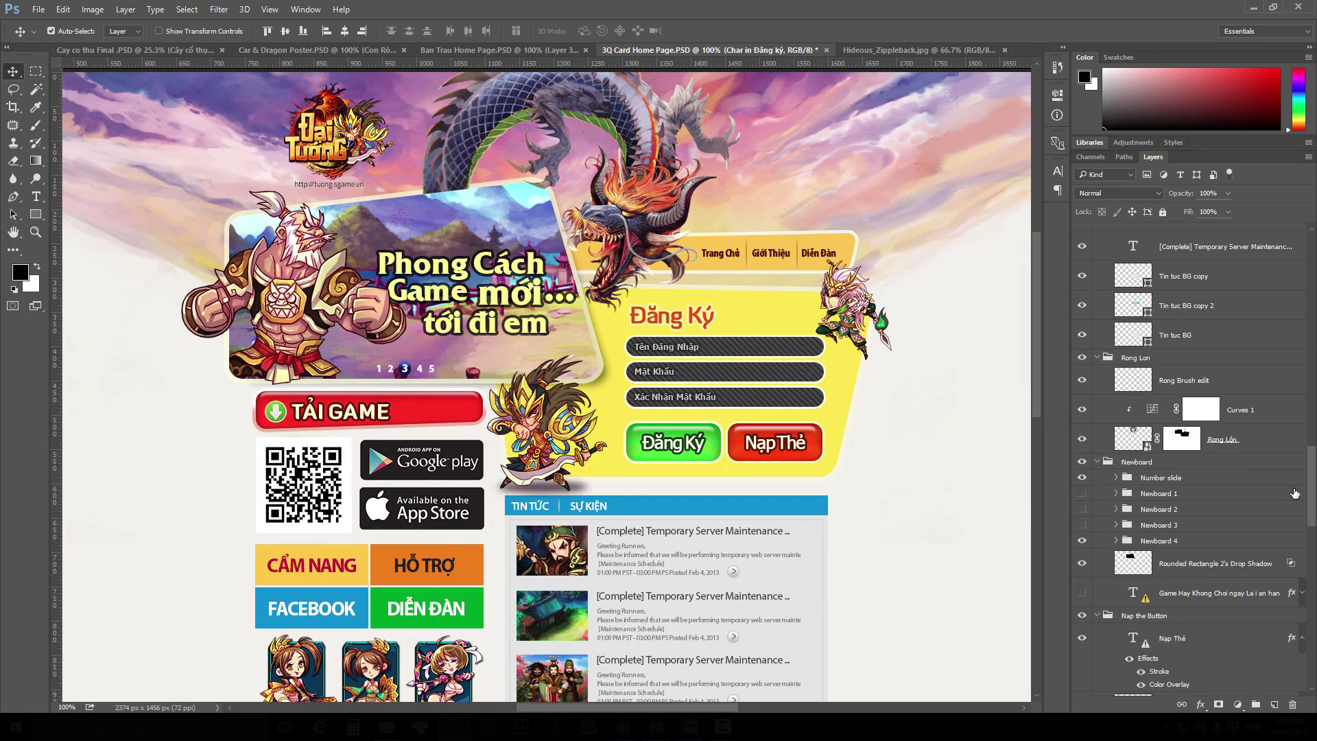
pyautogui.moveTo(1310, 490); pyautogui.dragTo(1308, 271)
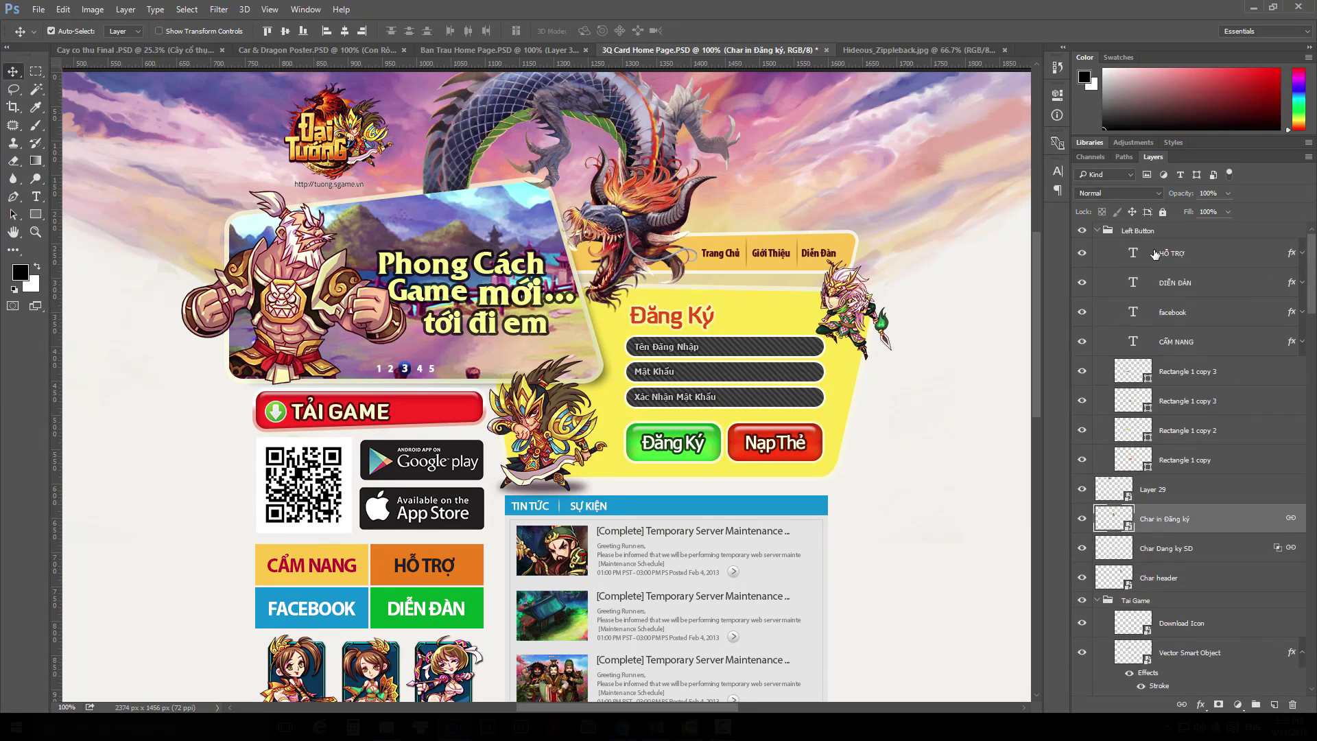
pyautogui.moveTo(1311, 275)
pyautogui.mouseDown()
pyautogui.moveTo(1312, 488)
pyautogui.moveTo(1310, 271)
pyautogui.mouseUp()
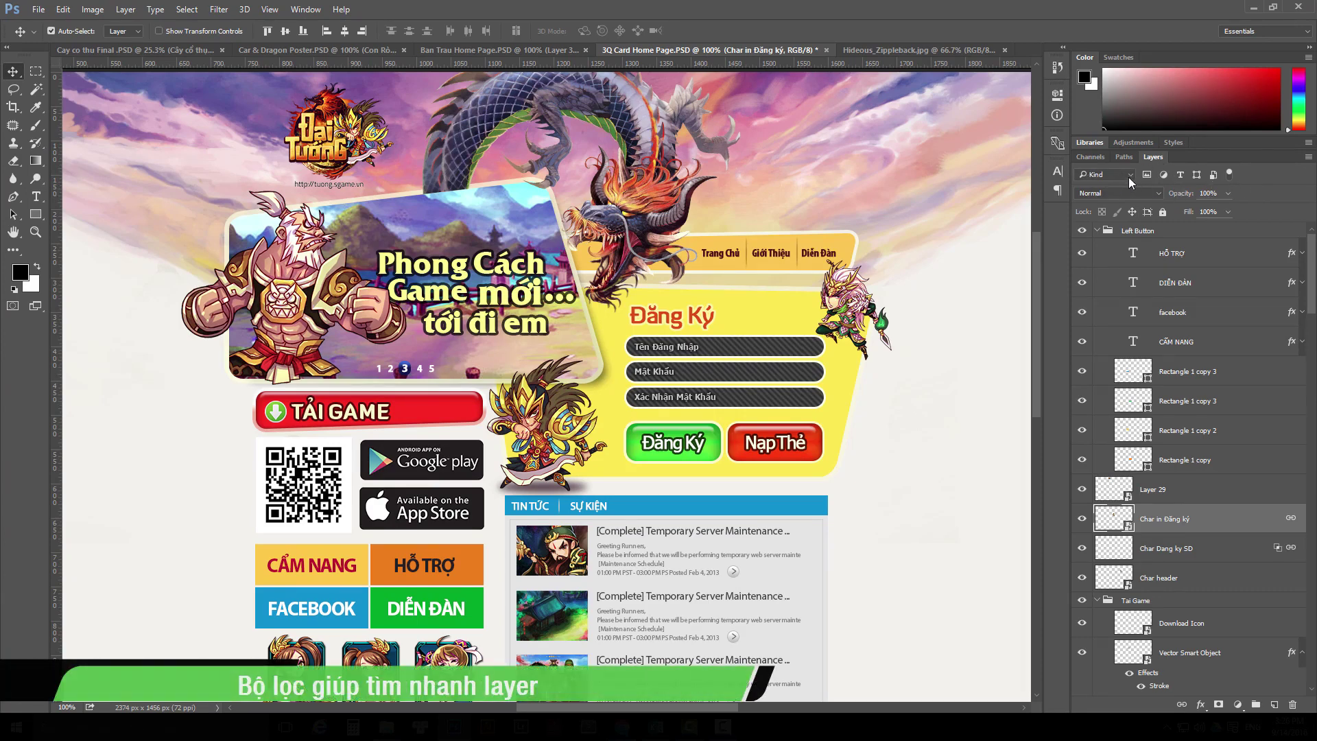
# Keep the Layers filter on Kind and show only Type layers.
pyautogui.click(1116, 173)
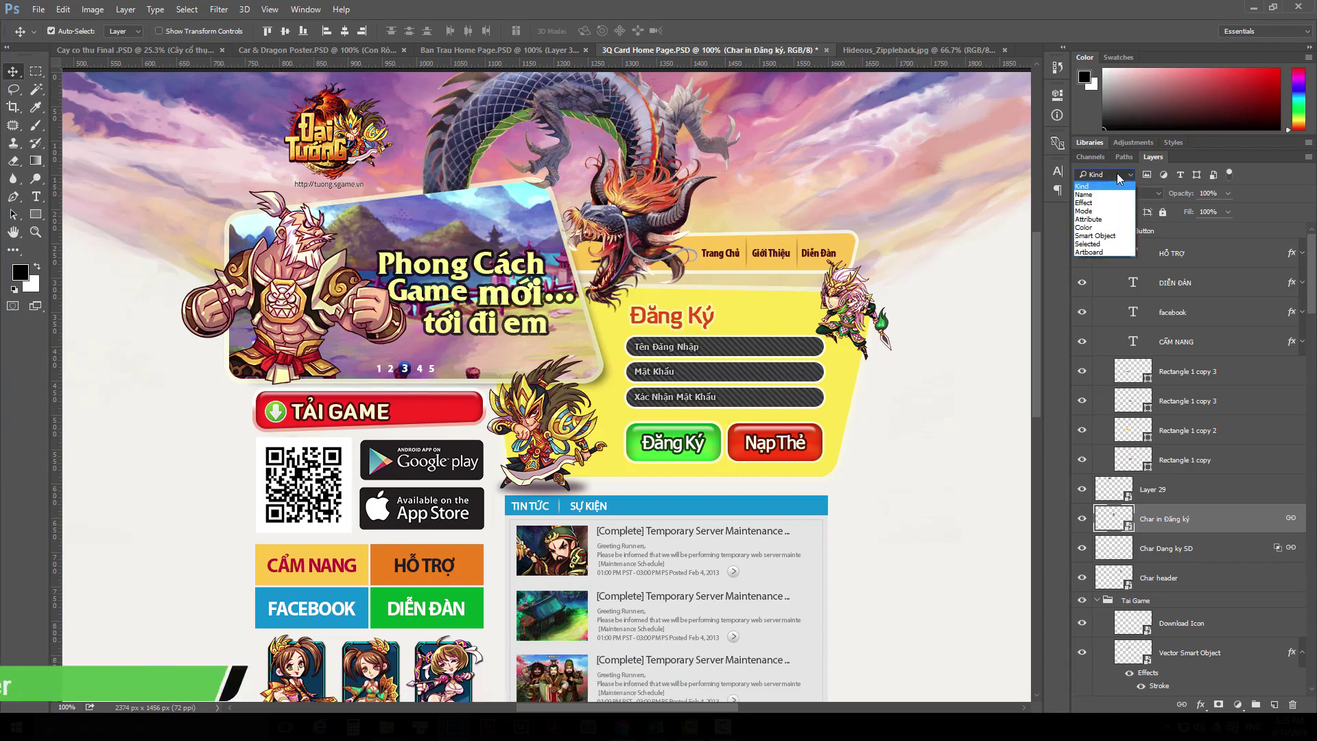
pyautogui.click(1128, 172)
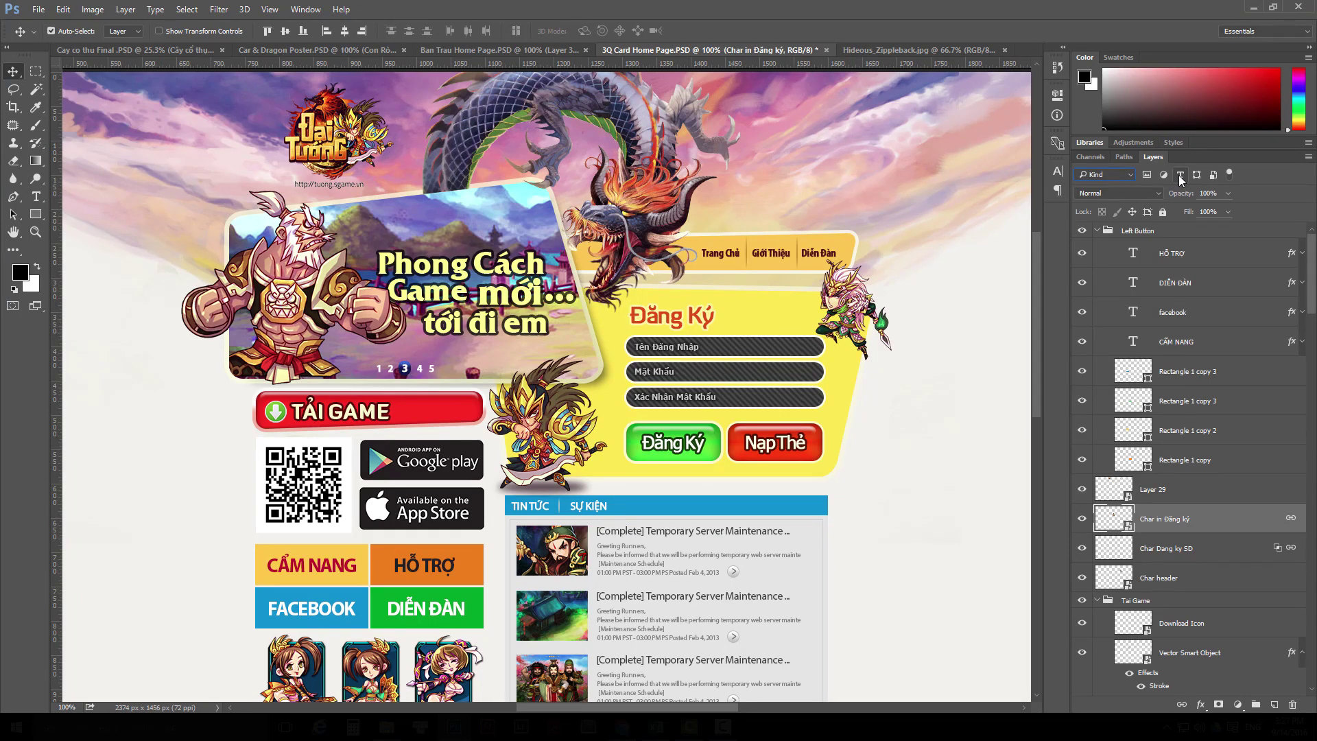
pyautogui.click(1181, 176)
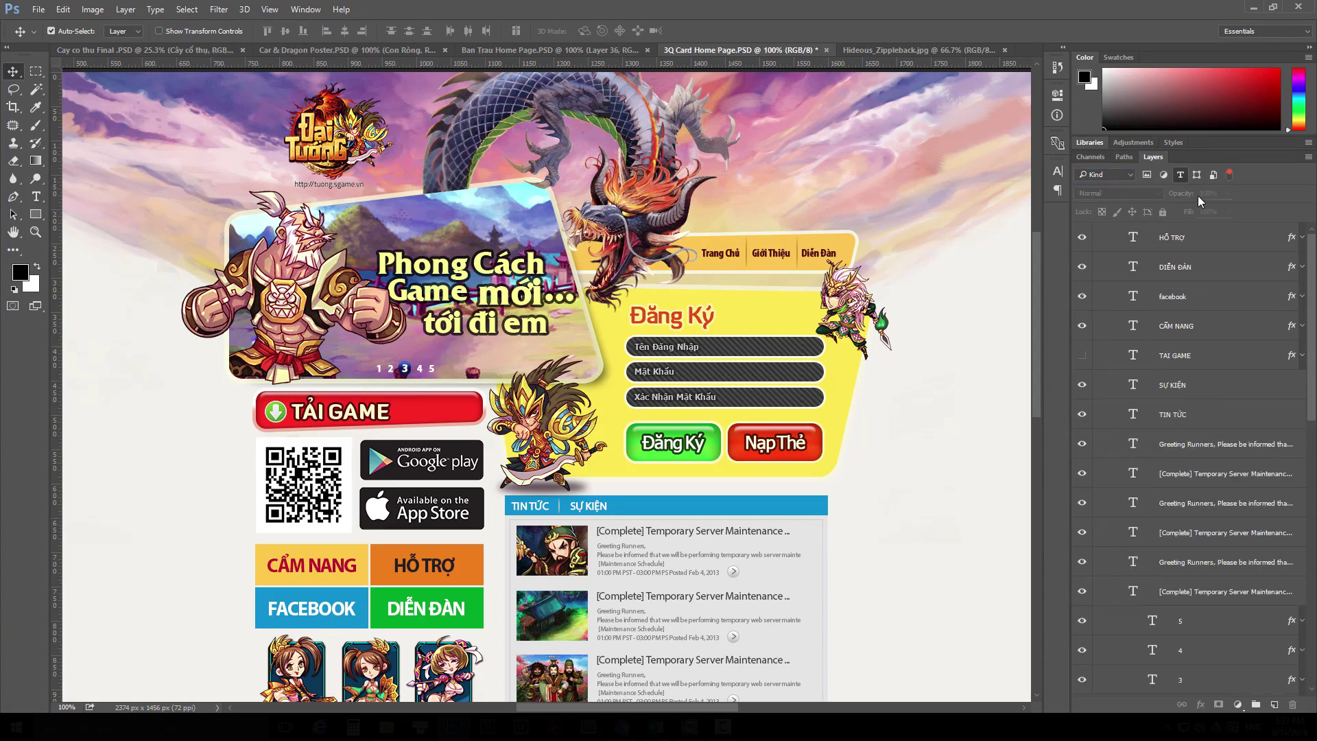
# Select the CẨM NANG layer, then swap the kind filter from Type to Shape.
pyautogui.moveTo(1313, 273)
pyautogui.mouseDown()
pyautogui.moveTo(1305, 506)
pyautogui.moveTo(1312, 244)
pyautogui.mouseUp()
pyautogui.click(1183, 330)
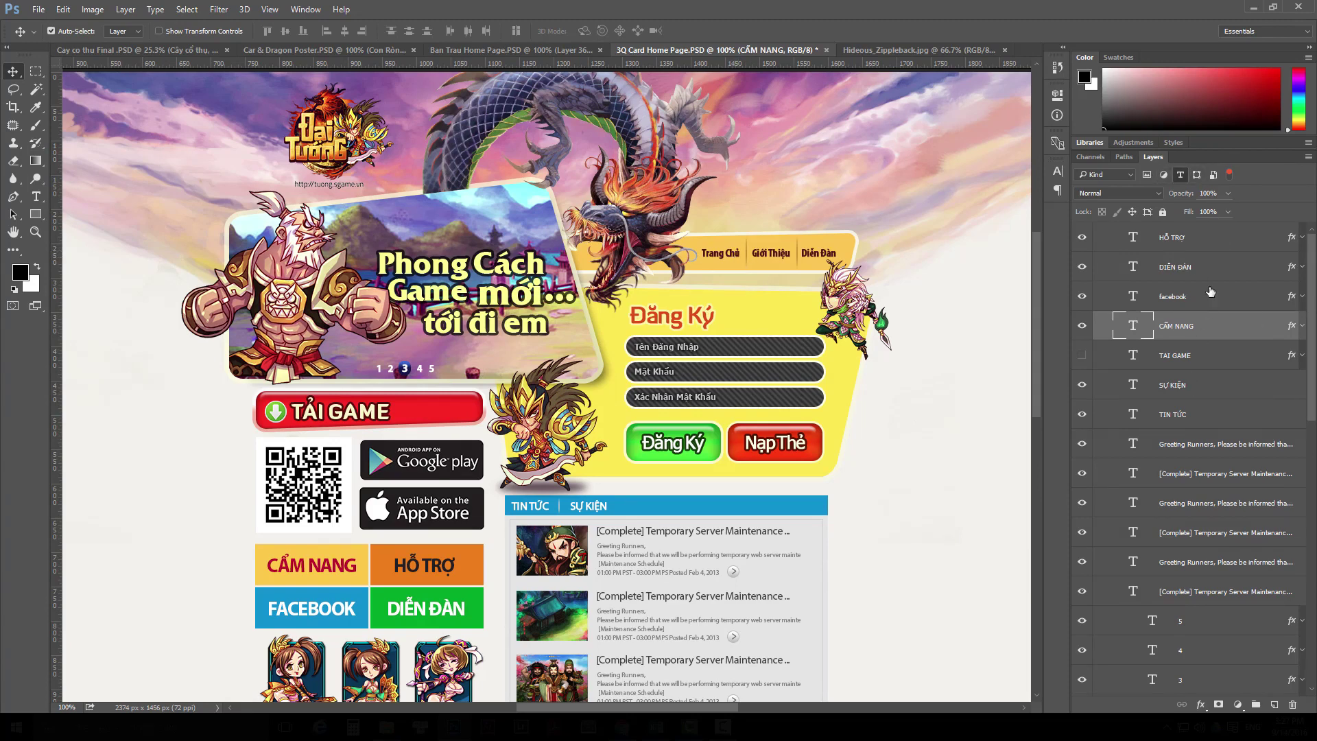
pyautogui.moveTo(1310, 362)
pyautogui.mouseDown()
pyautogui.moveTo(1310, 650)
pyautogui.moveTo(1312, 322)
pyautogui.mouseUp()
pyautogui.click(1197, 176)
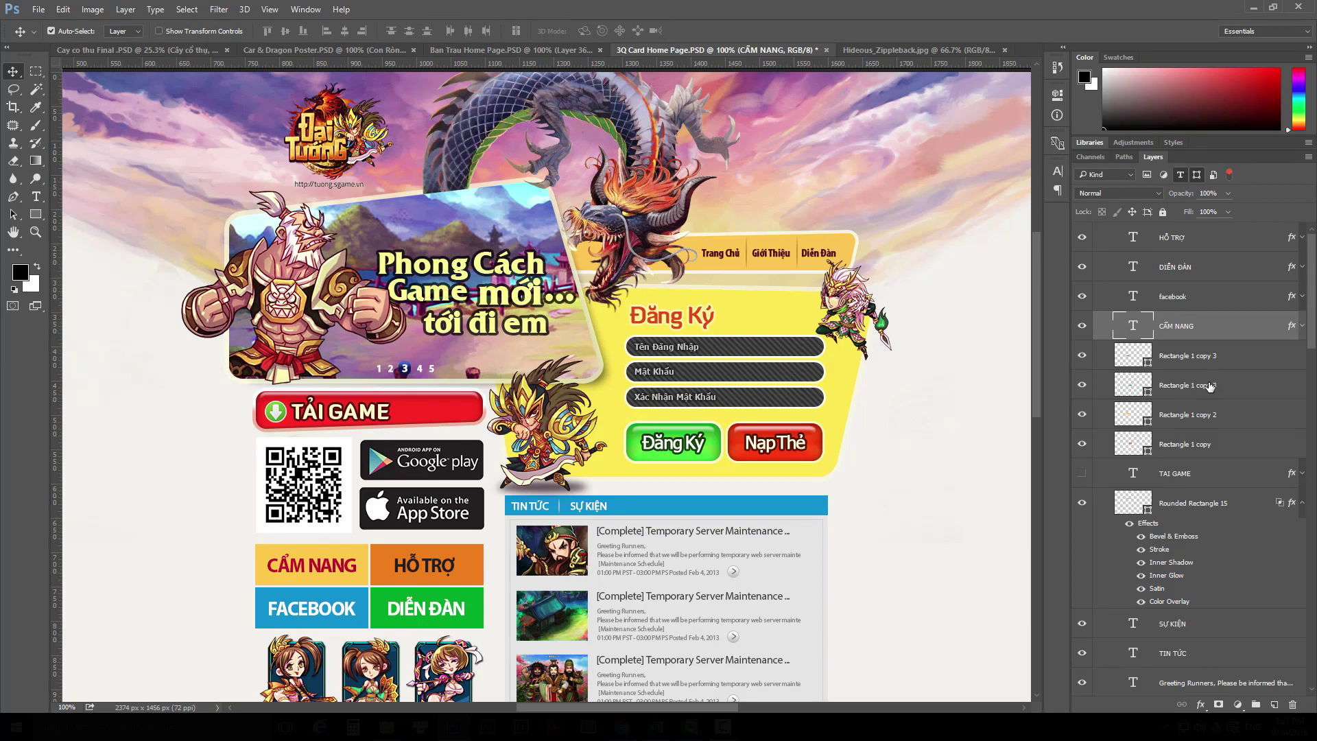
pyautogui.click(1180, 174)
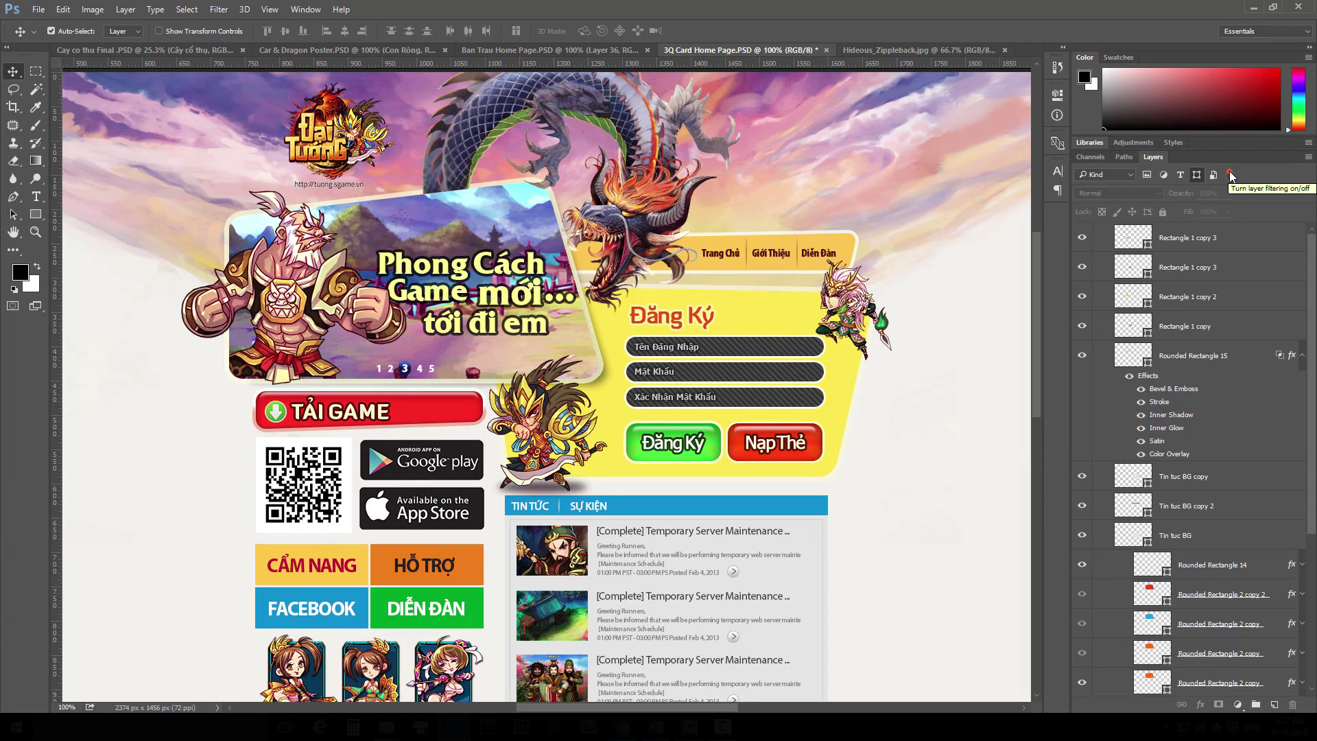
# Set the layer filter to Color with no label, then select the HỖ TRỢ layer.
pyautogui.click(1230, 174)
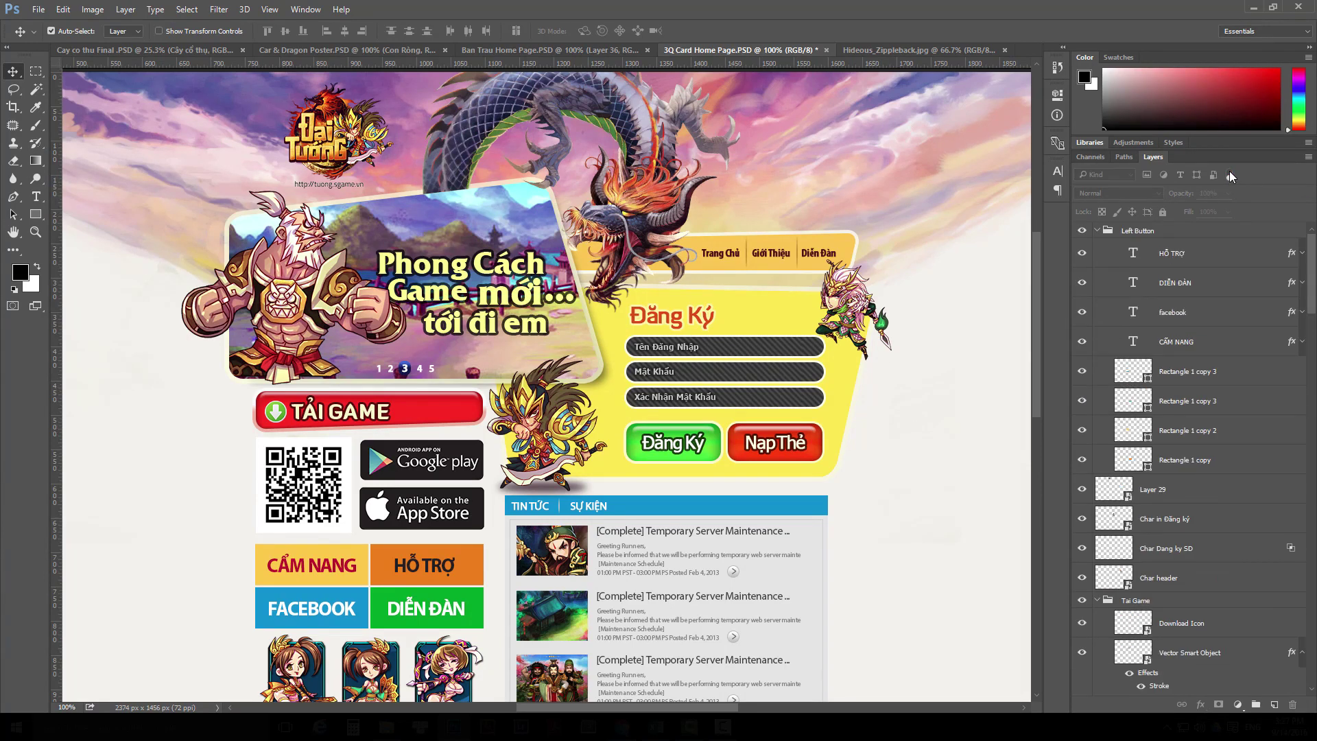
pyautogui.click(1230, 174)
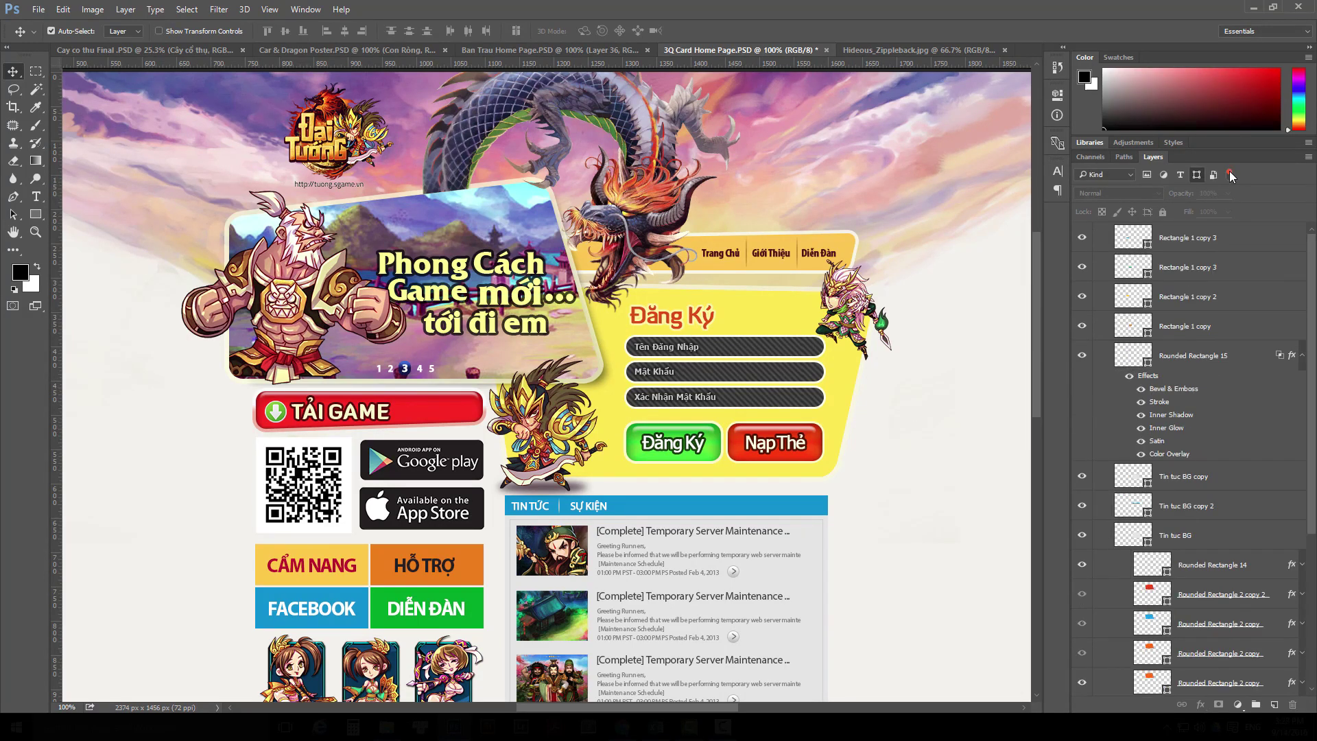
pyautogui.click(1116, 174)
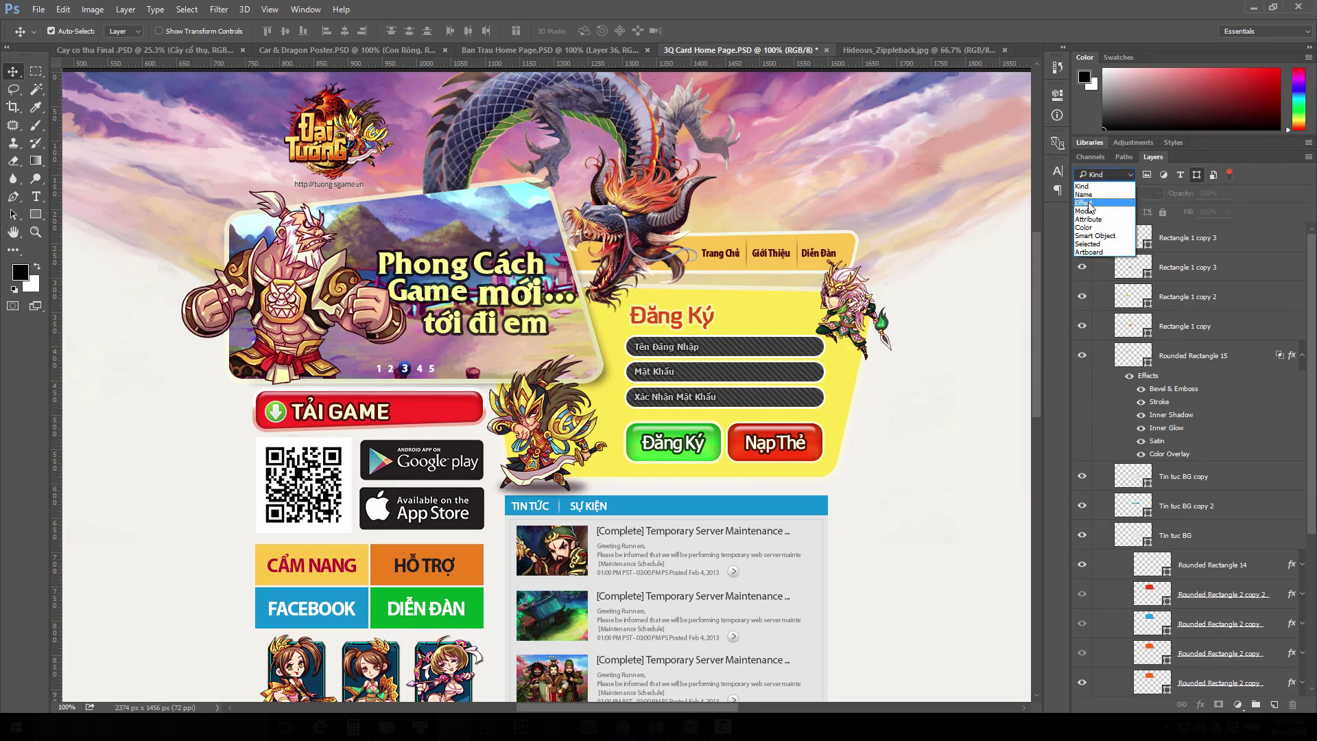
pyautogui.click(1091, 227)
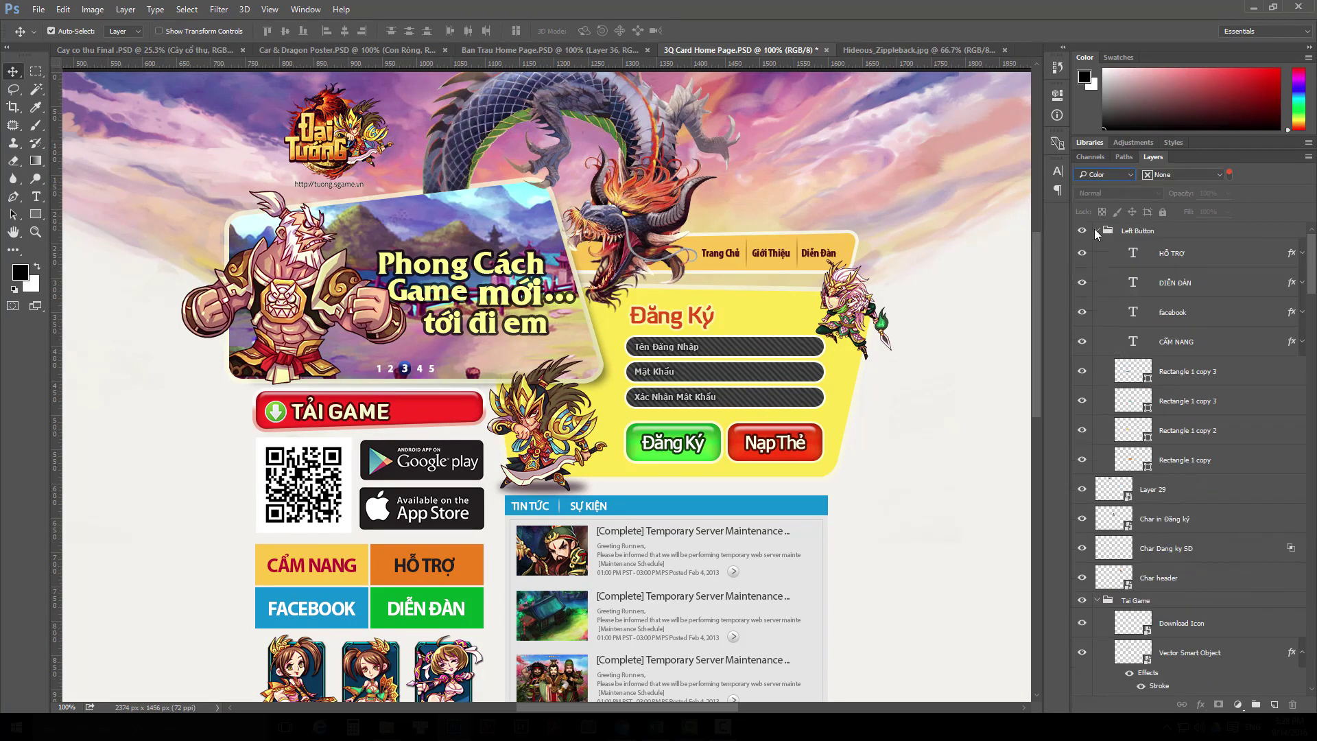
pyautogui.click(1200, 174)
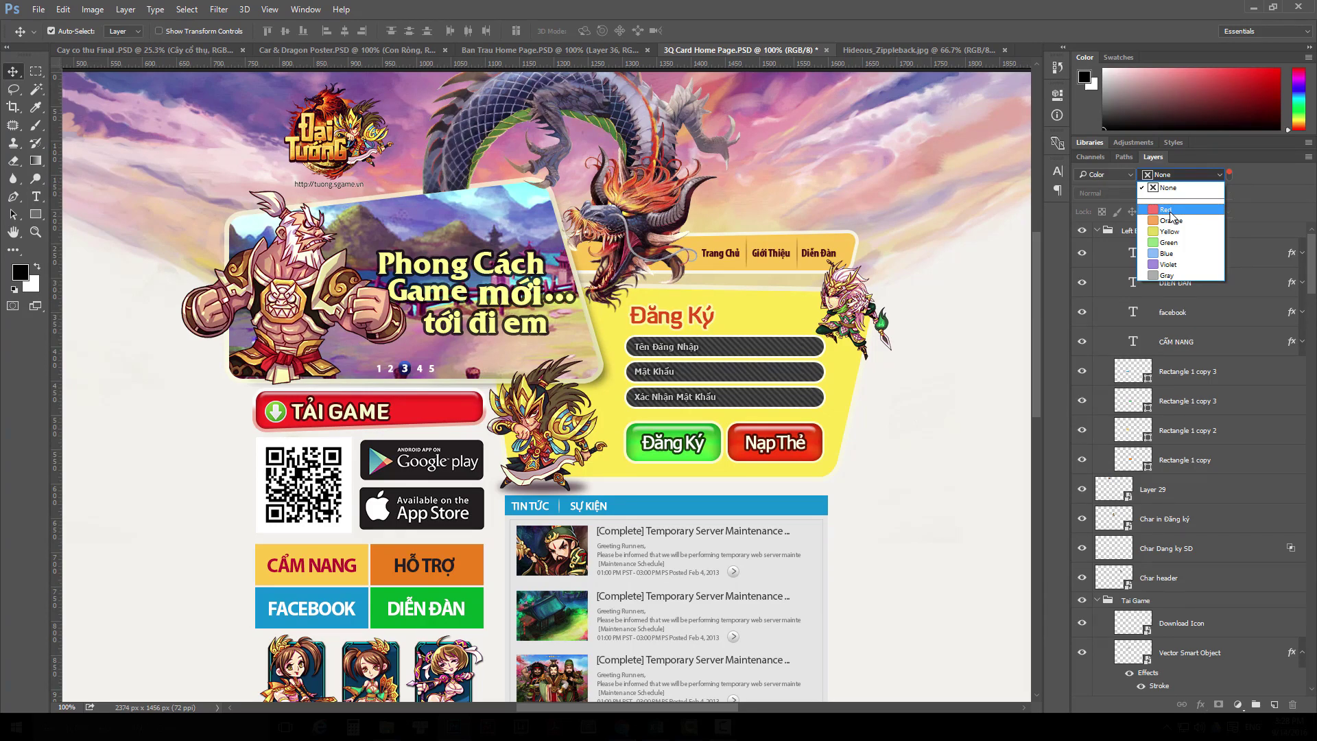
pyautogui.click(1239, 227)
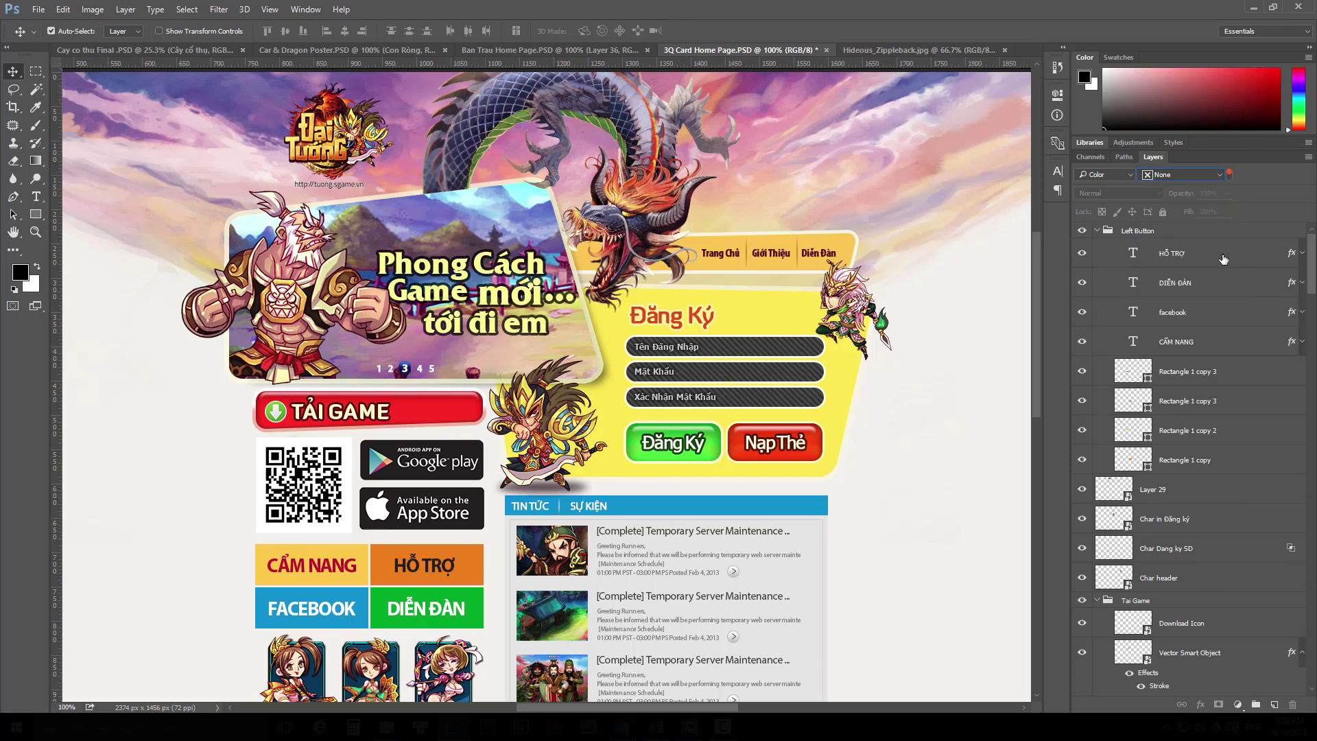
# Label HỖ TRỢ red, check it with the Red filter, then reset the filter to None.
pyautogui.rightClick(1222, 258)
pyautogui.click(937, 608)
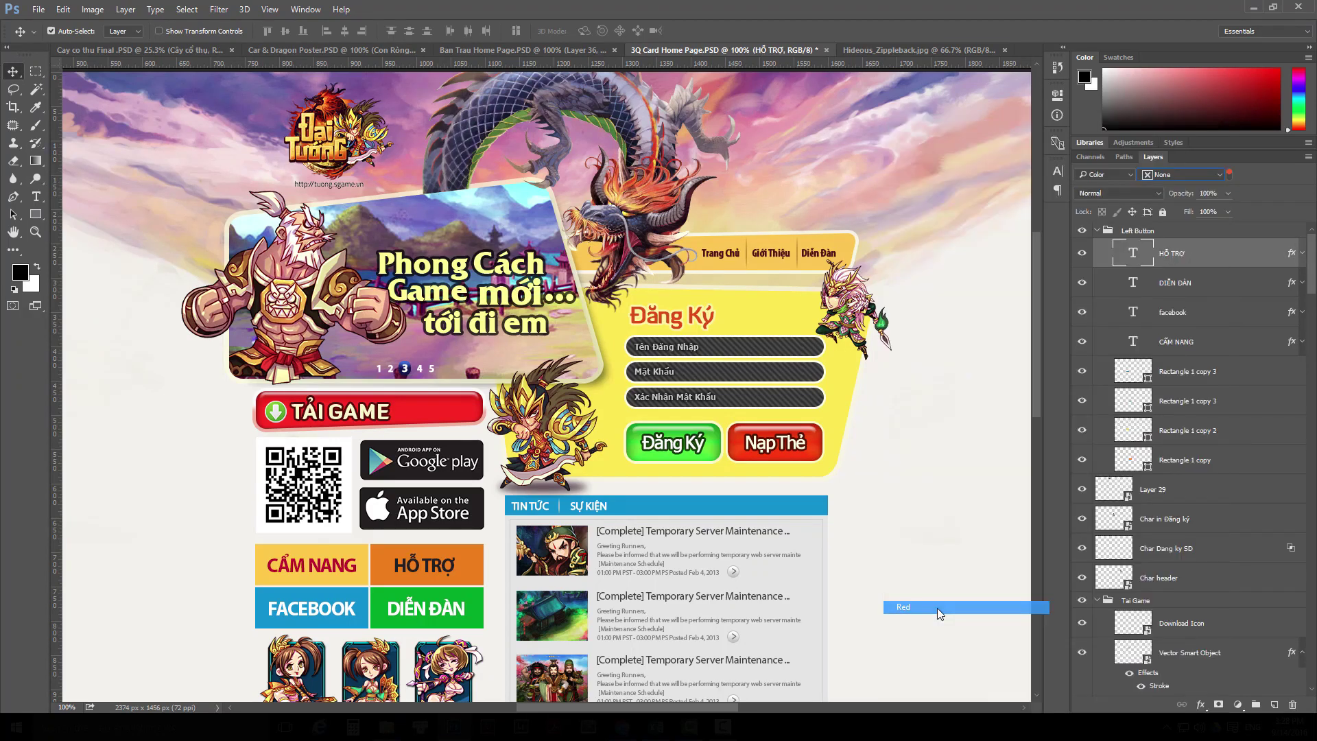
pyautogui.click(1188, 174)
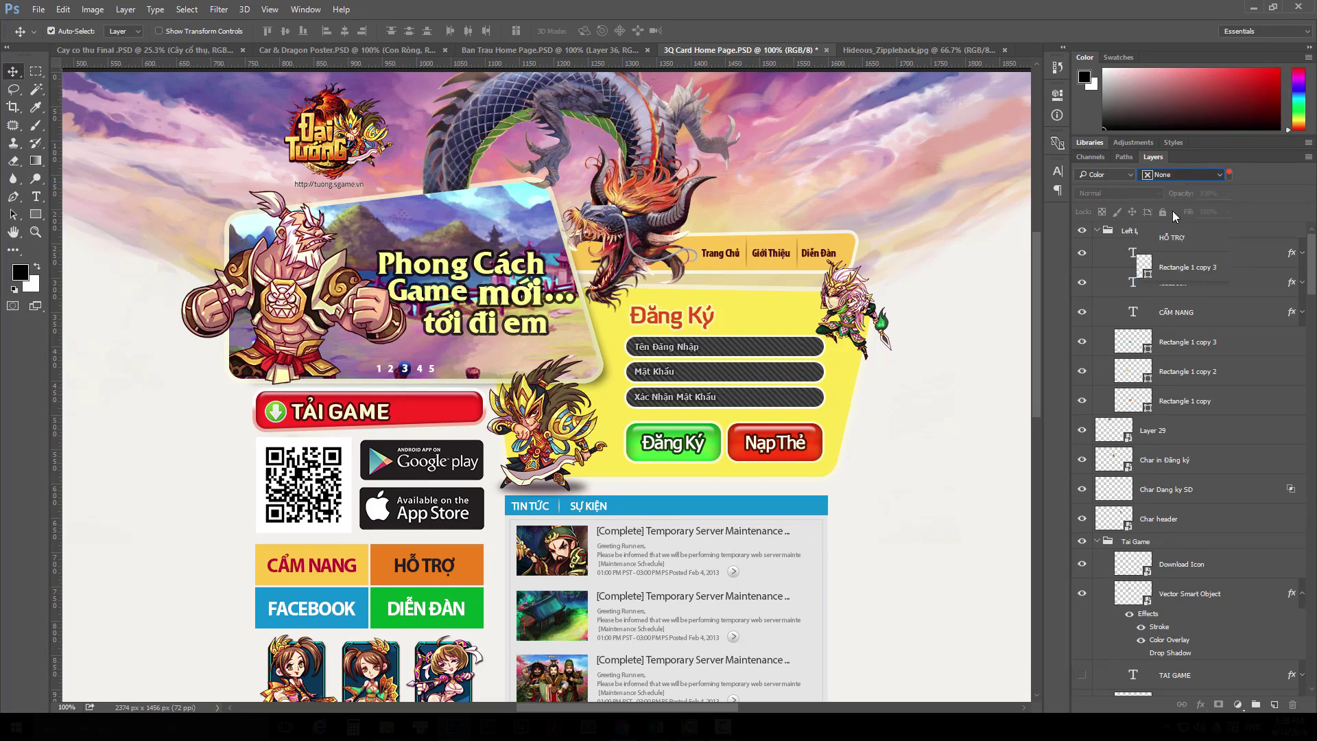
pyautogui.click(1173, 215)
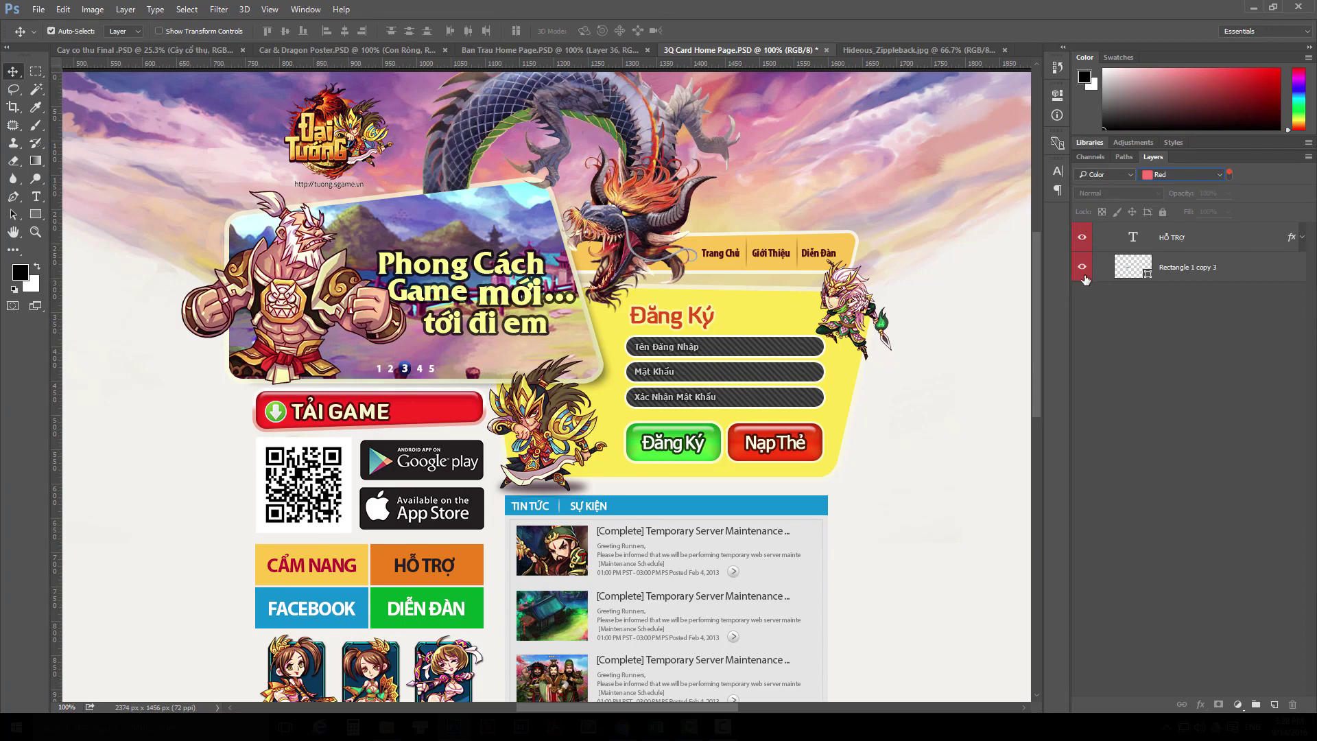
pyautogui.click(1205, 175)
pyautogui.click(1180, 195)
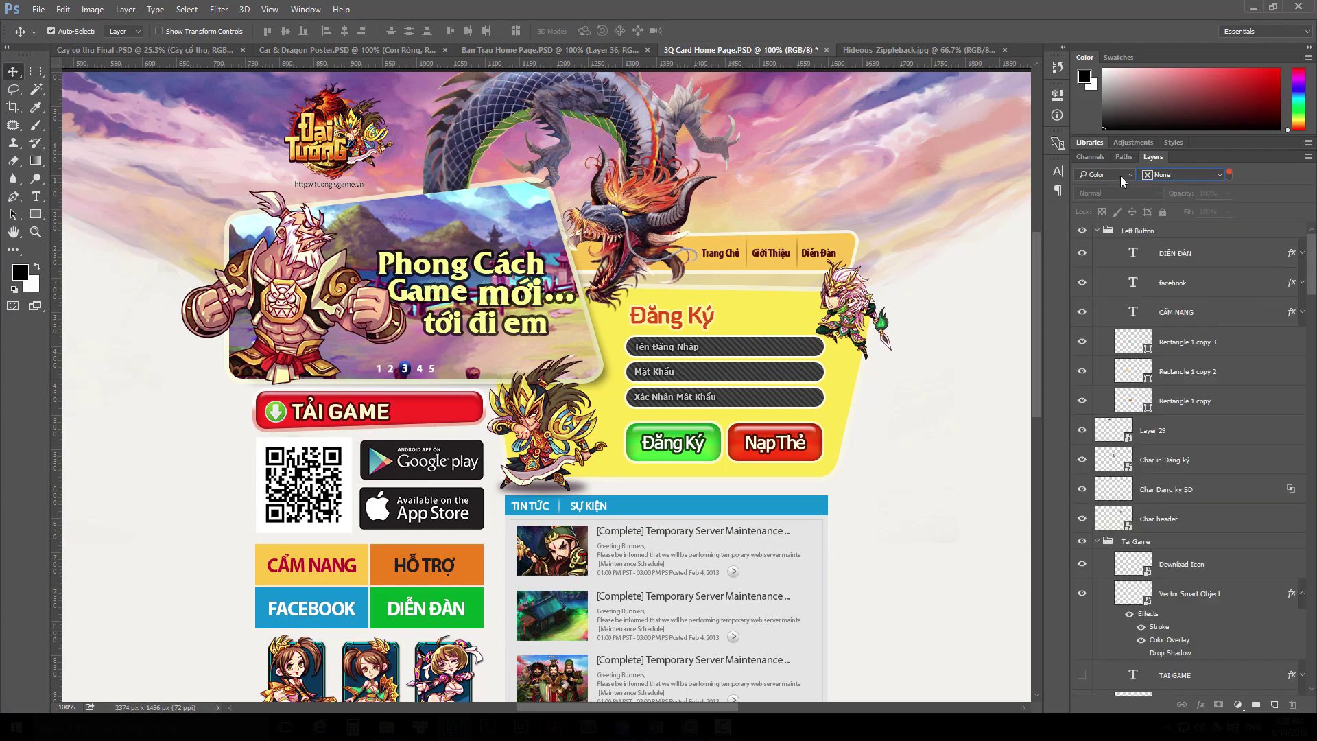
# Try filtering layers by the Multiply blend mode, then return to filtering by Kind.
pyautogui.click(1119, 175)
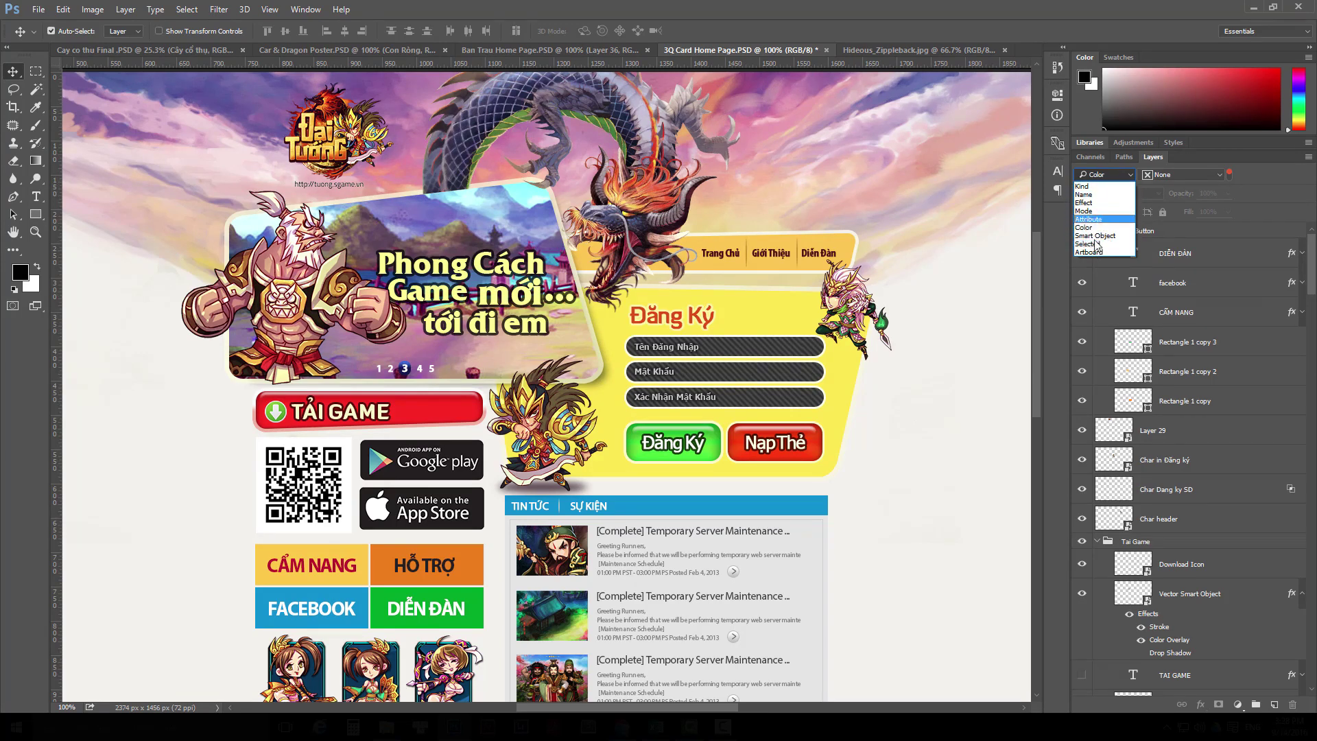
pyautogui.click(1090, 211)
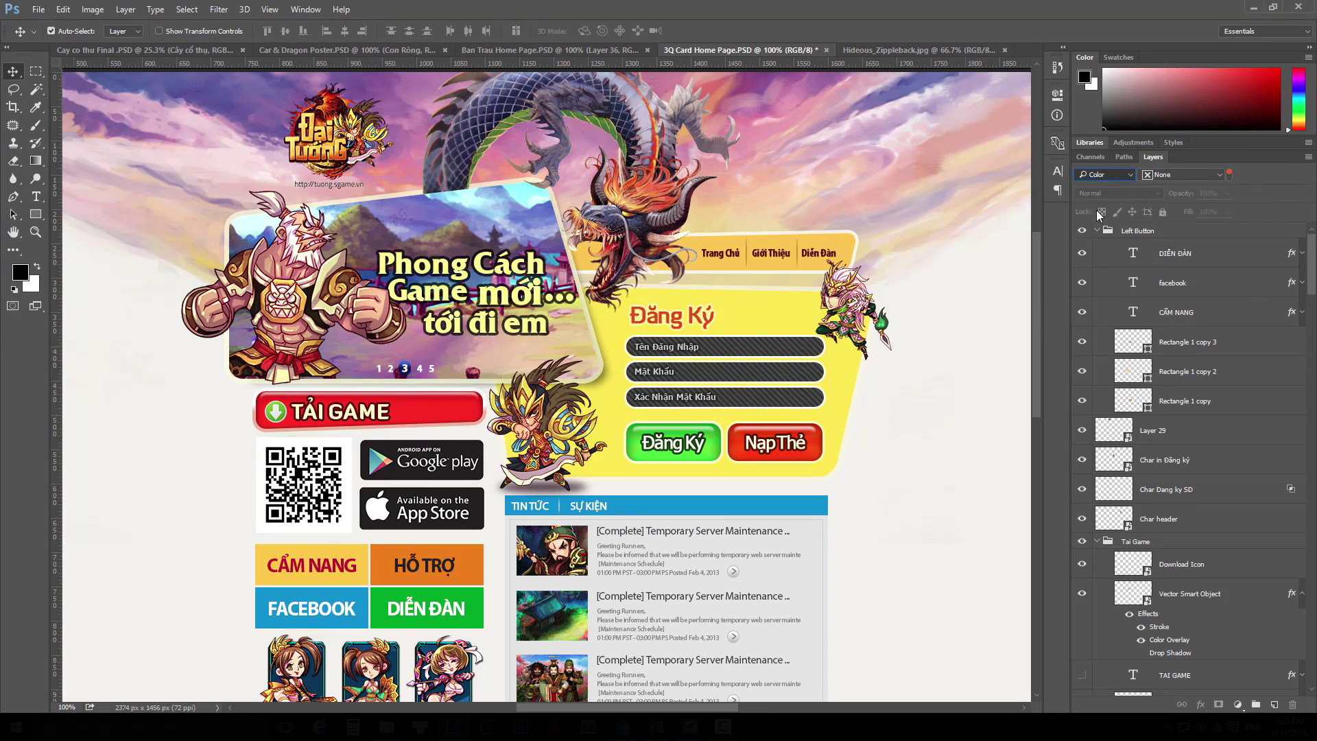
pyautogui.click(1191, 176)
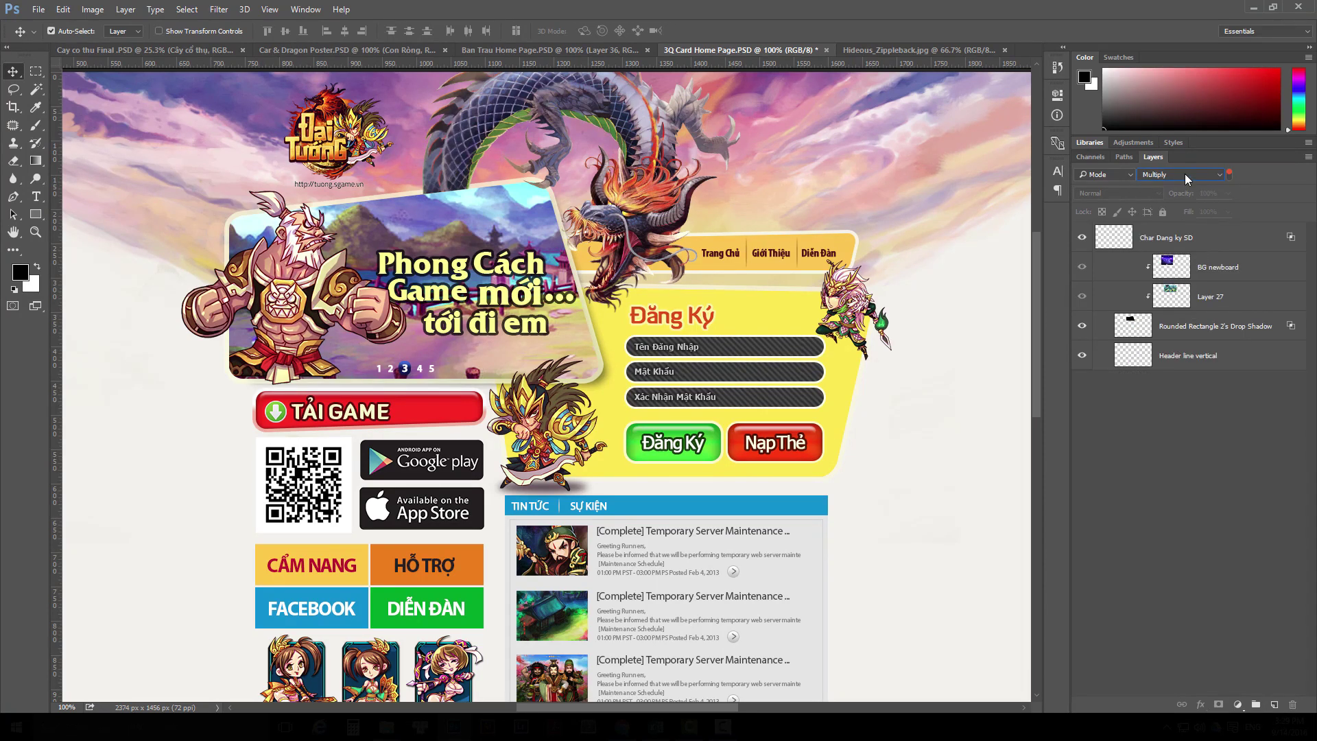
pyautogui.click(1113, 171)
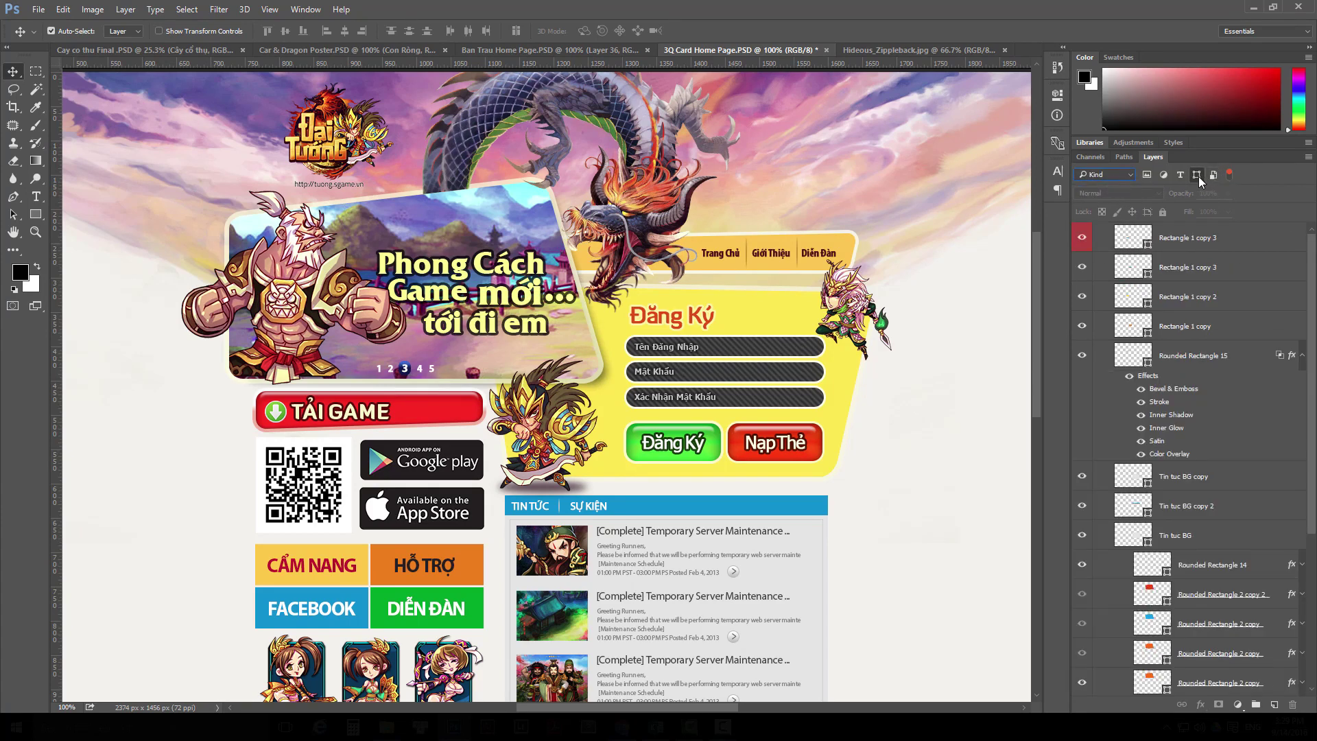
# Turn off the Shape kind filter in the Layers panel.
pyautogui.click(1197, 175)
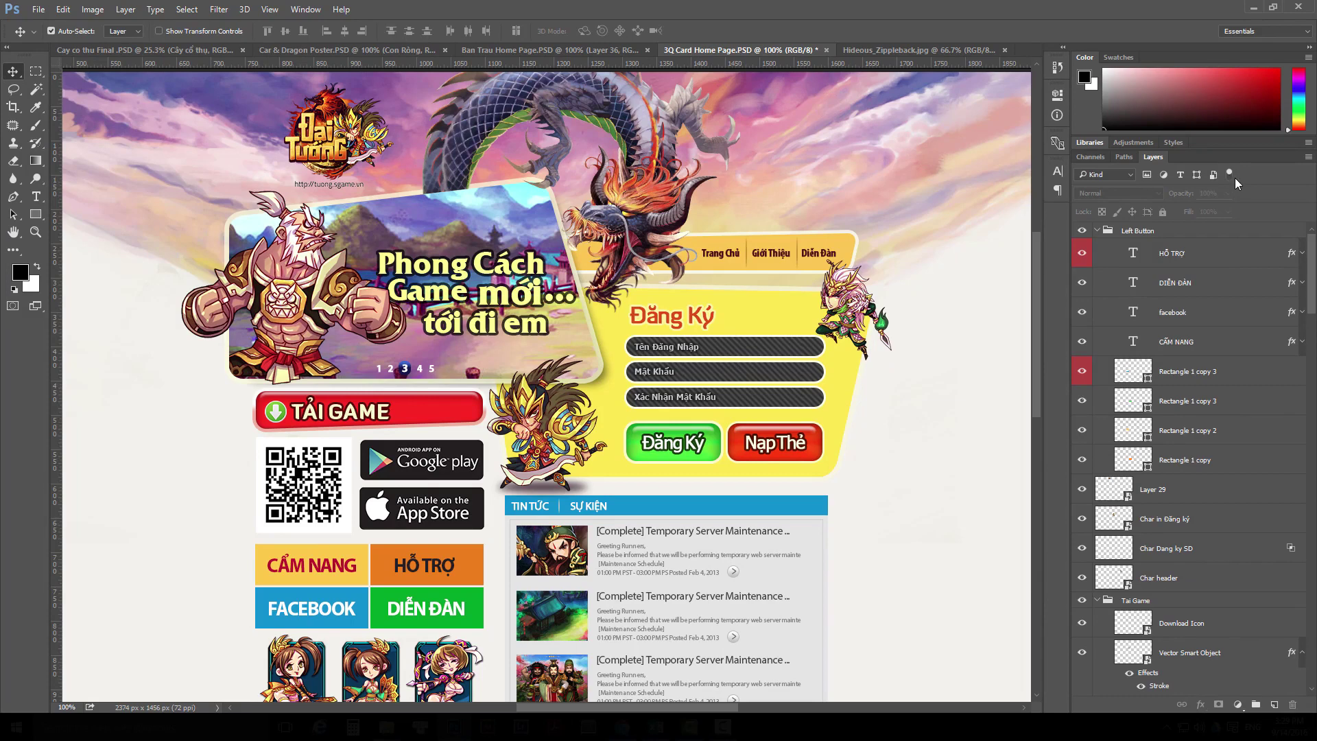